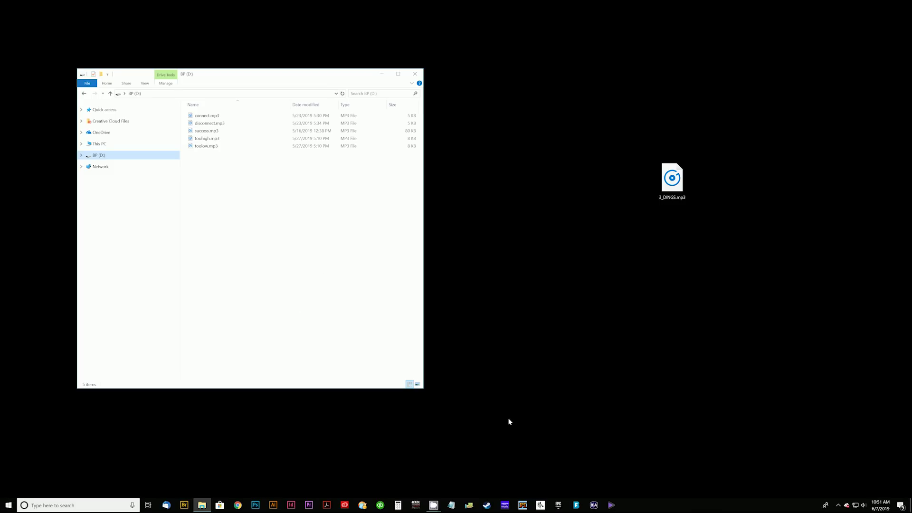
- In a new Notepad document, write a [scale prop] section with WeightTolerance = 5, SuccessWeight = 66, TooLowRelayOnTime = 2, TooHighRelayOnTime = 2, SuccessRelayOnTime = 15 and PowerDownAfterSuccess = 1
{"action": "left_click", "coordinate": [451, 504]}
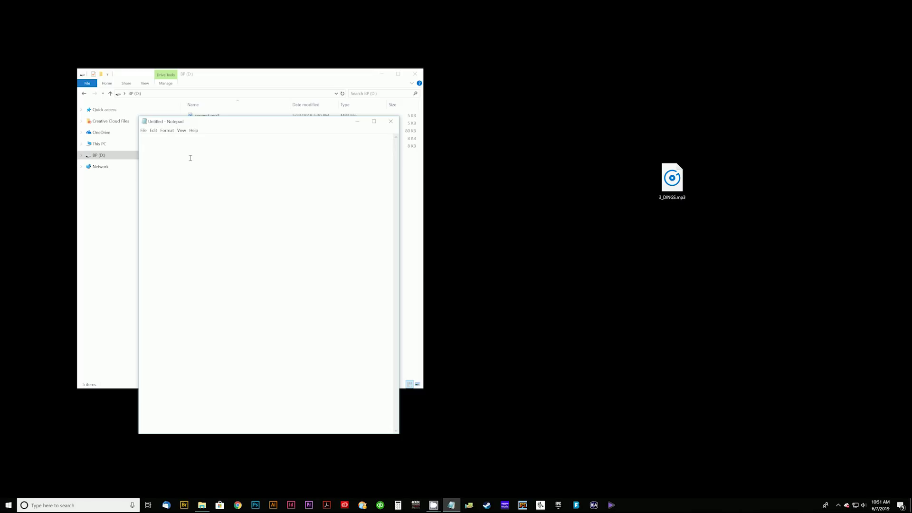
{"action": "left_click_drag", "start_coordinate": [206, 124], "coordinate": [274, 146]}
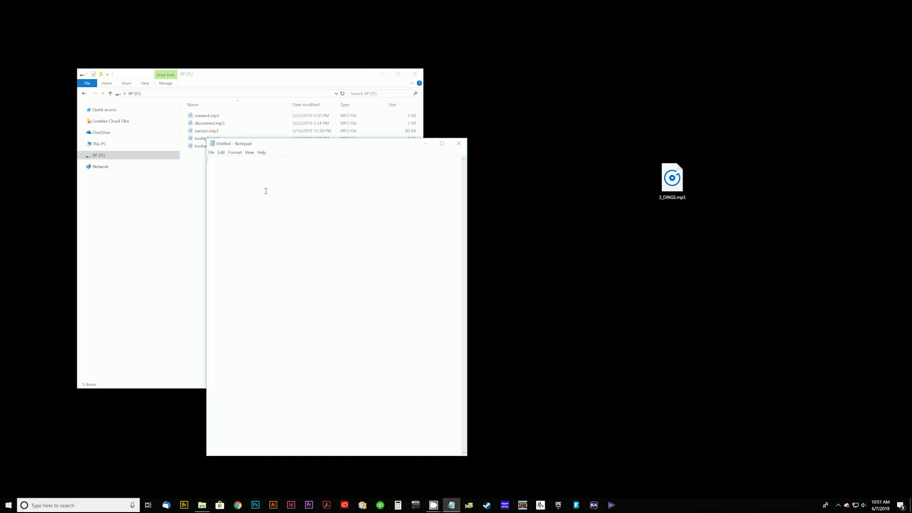
{"action": "left_click", "coordinate": [383, 75]}
{"action": "left_click", "coordinate": [383, 75]}
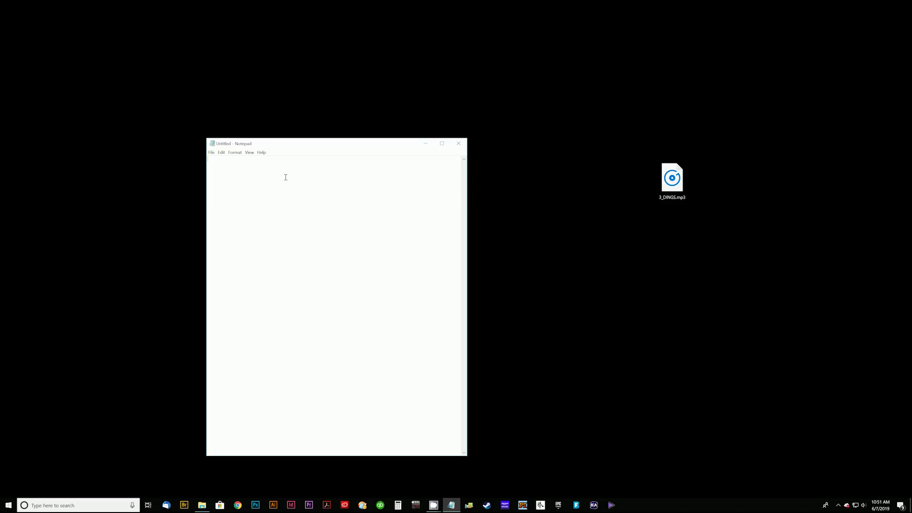
{"action": "type", "text": "[scale prop] WeightTolerance = 5 SuccessWeight = 66 TooLowRelayOnTime = 2 TooHighRelayOnTime = 2 SuccessRelayOnTime = 15 PowerDownAfterSuccess = 1"}
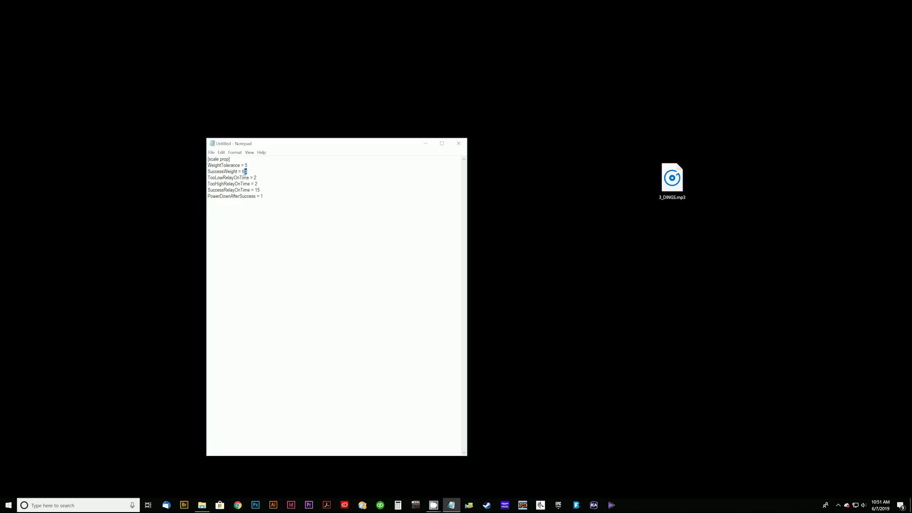
- Review the tolerance, success weight, relay on-time and power-down values line by line in the [scale prop] settings text
{"action": "left_click", "coordinate": [246, 165]}
{"action": "key", "text": "BackSpace"}
{"action": "left_click", "coordinate": [265, 178]}
{"action": "double_click", "coordinate": [256, 178]}
{"action": "left_click_drag", "start_coordinate": [209, 185], "coordinate": [252, 184]}
{"action": "left_click", "coordinate": [253, 183]}
{"action": "double_click", "coordinate": [255, 183]}
{"action": "left_click", "coordinate": [259, 189]}
{"action": "left_click_drag", "start_coordinate": [209, 190], "coordinate": [251, 190]}
{"action": "left_click", "coordinate": [259, 190]}
{"action": "double_click", "coordinate": [240, 171]}
{"action": "left_click", "coordinate": [248, 170]}
{"action": "double_click", "coordinate": [247, 165]}
{"action": "left_click", "coordinate": [237, 166]}
{"action": "double_click", "coordinate": [261, 196]}
{"action": "left_click", "coordinate": [264, 195]}
- Save the scale prop settings text to the Desktop as settings.ini
{"action": "left_click", "coordinate": [212, 153]}
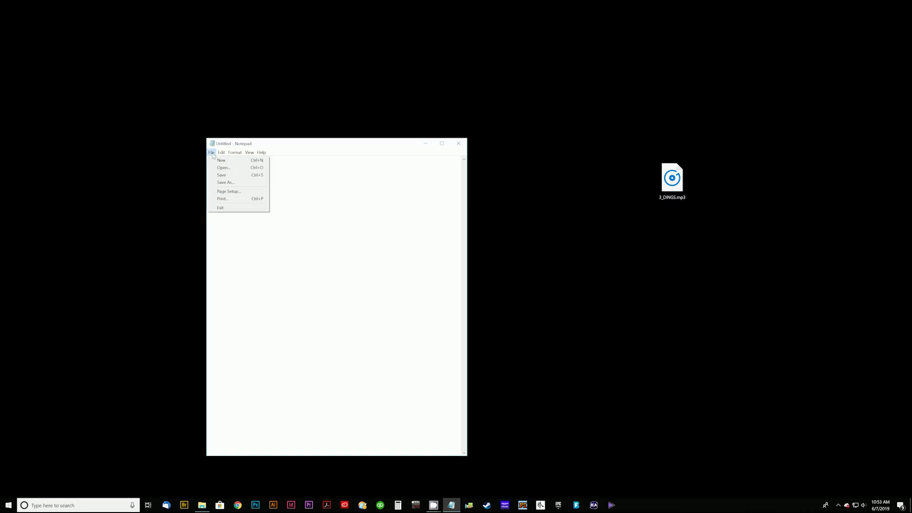
{"action": "left_click", "coordinate": [226, 183]}
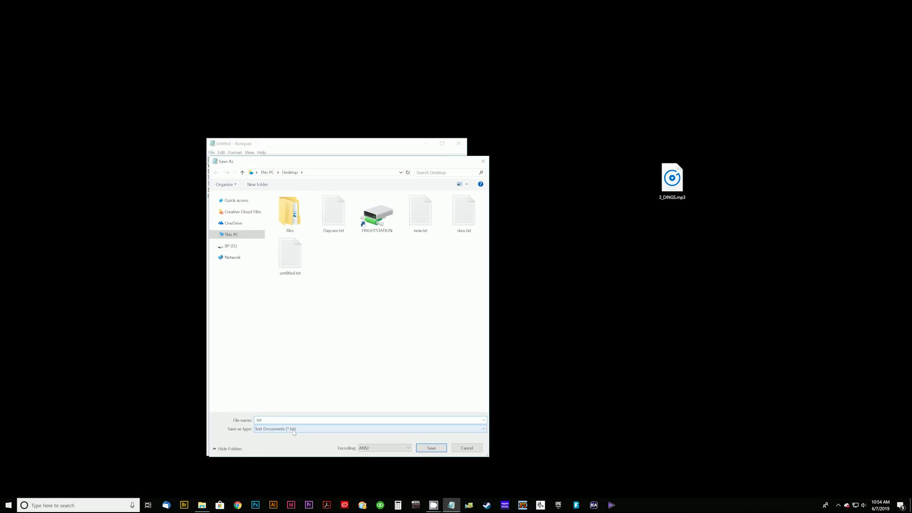
{"action": "type", "text": "settings.ini"}
{"action": "left_click", "coordinate": [431, 448]}
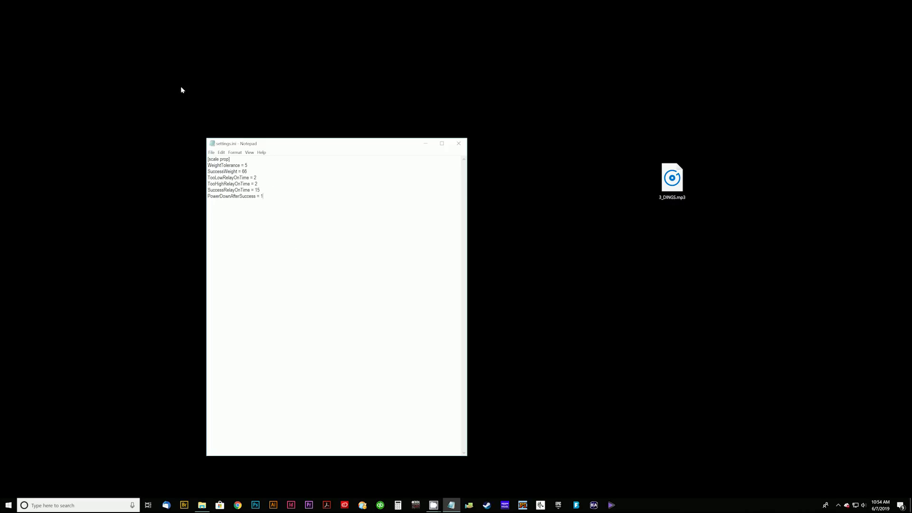
- Close Notepad and copy settings.ini from the desktop to the BP (D:) drive
{"action": "left_click_drag", "start_coordinate": [19, 22], "coordinate": [593, 198]}
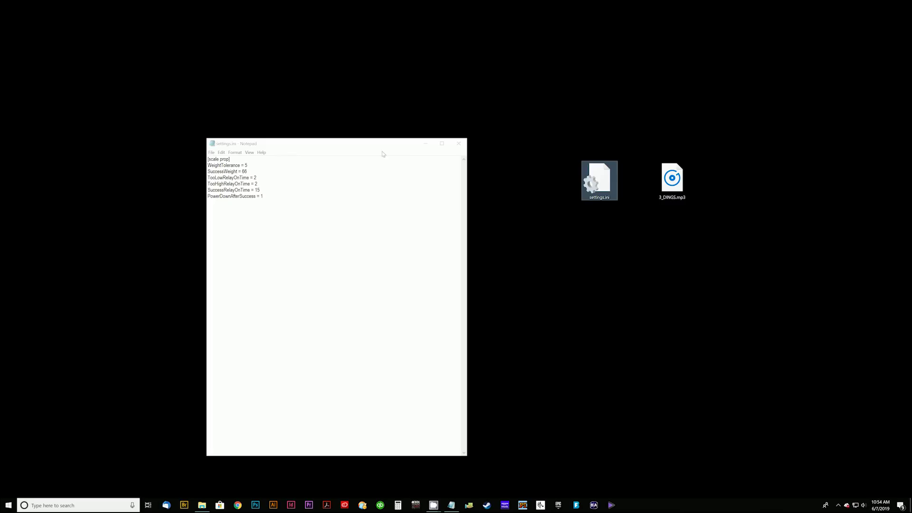
{"action": "left_click", "coordinate": [459, 144]}
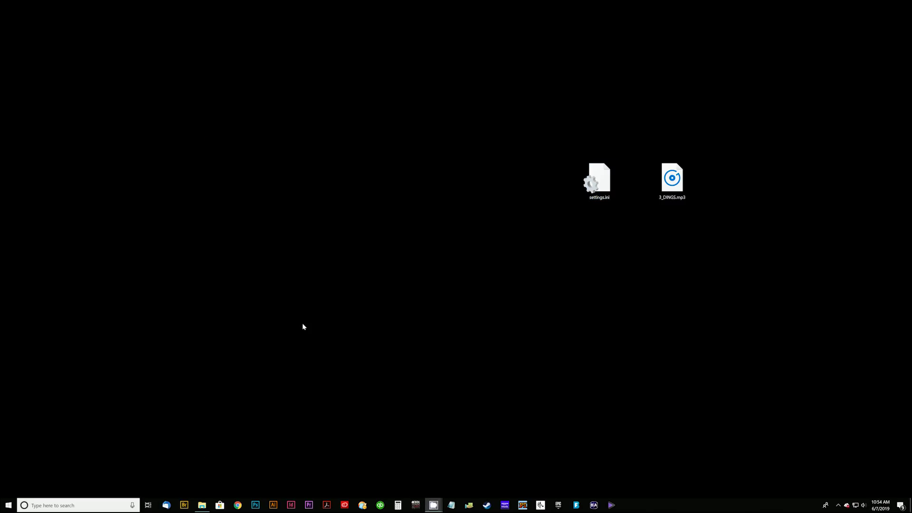
{"action": "left_click", "coordinate": [201, 505]}
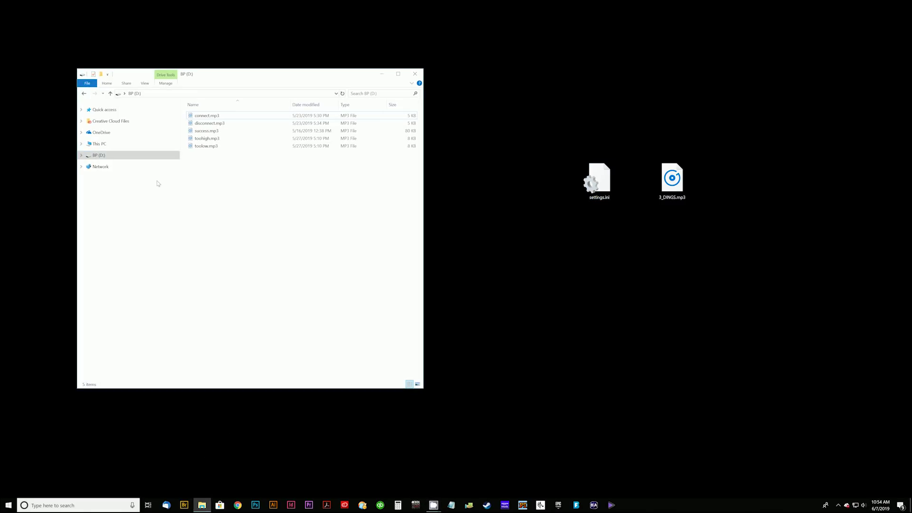
{"action": "left_click_drag", "start_coordinate": [206, 73], "coordinate": [216, 98]}
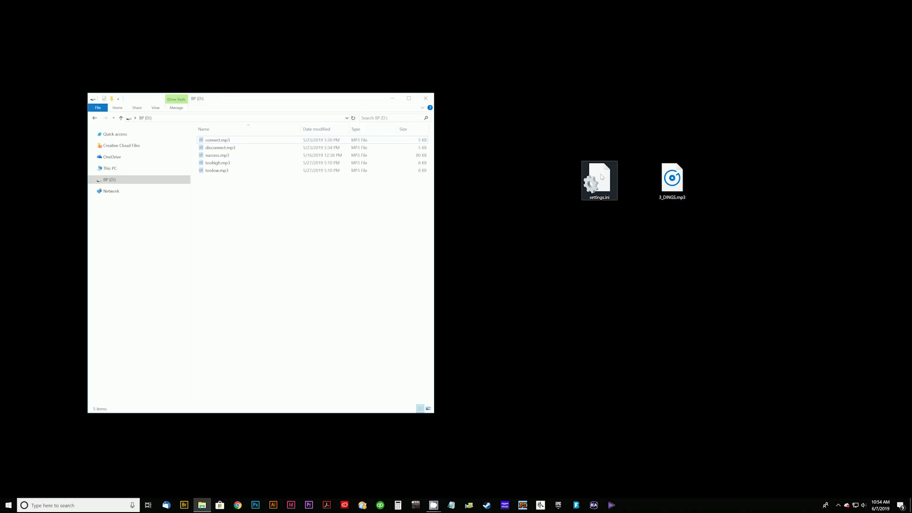
{"action": "left_click_drag", "start_coordinate": [602, 174], "coordinate": [296, 215]}
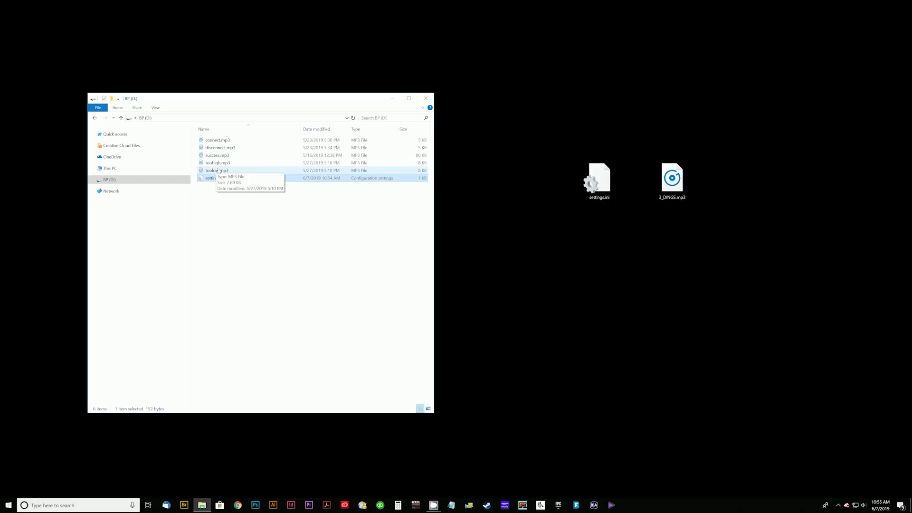
- Look over the drive's toolow, toohigh and success sound files, and play 3_DINGS.mp3 from the desktop to preview it
{"action": "left_click", "coordinate": [219, 170]}
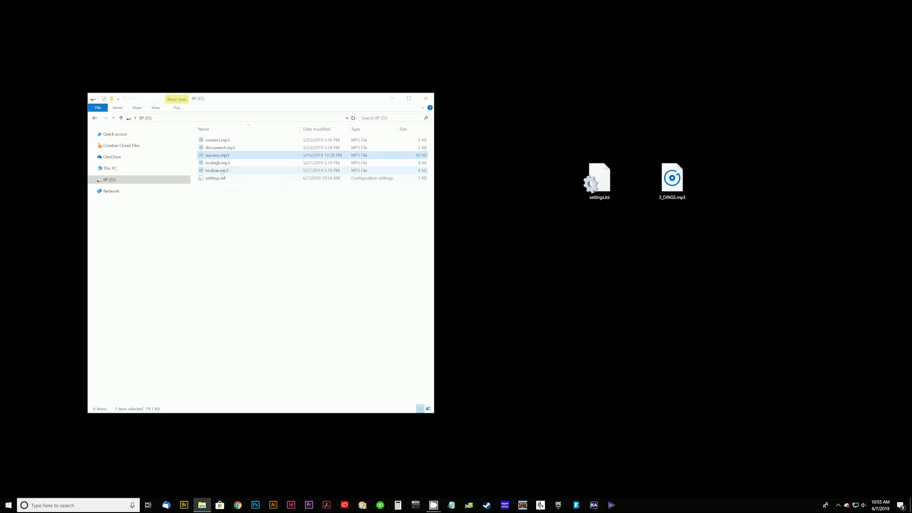
{"action": "left_click", "coordinate": [217, 163]}
{"action": "left_click", "coordinate": [216, 157]}
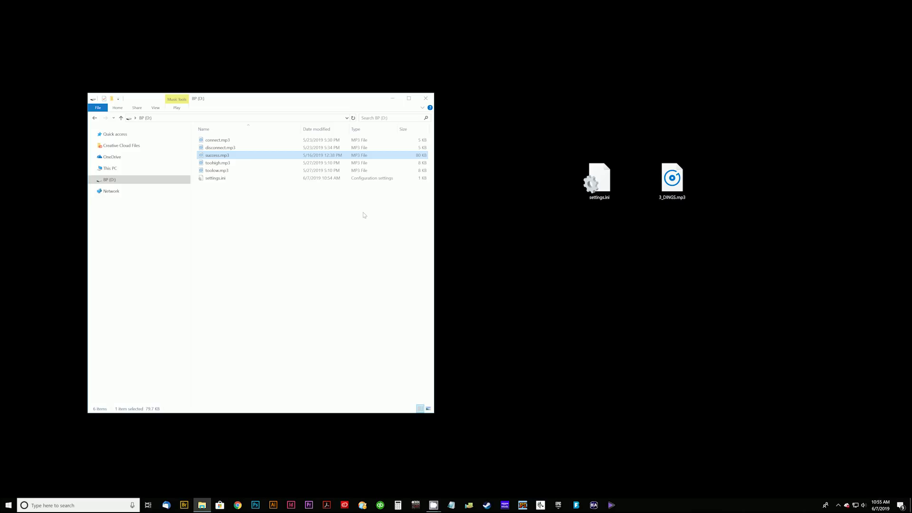
{"action": "left_click", "coordinate": [671, 188]}
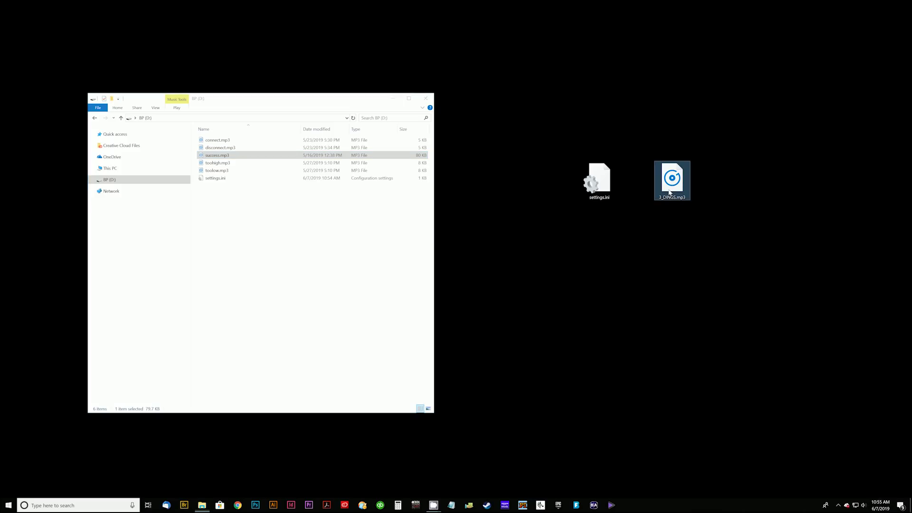
{"action": "double_click", "coordinate": [672, 188]}
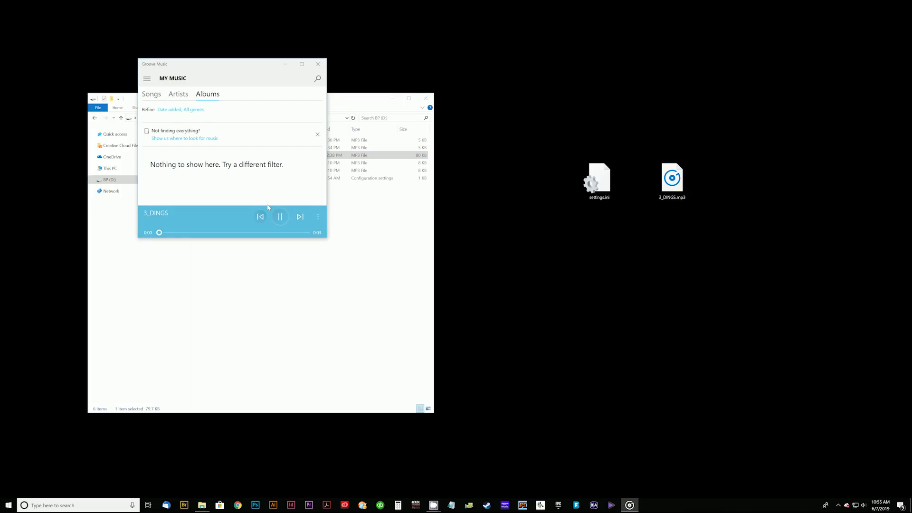
{"action": "left_click", "coordinate": [323, 65]}
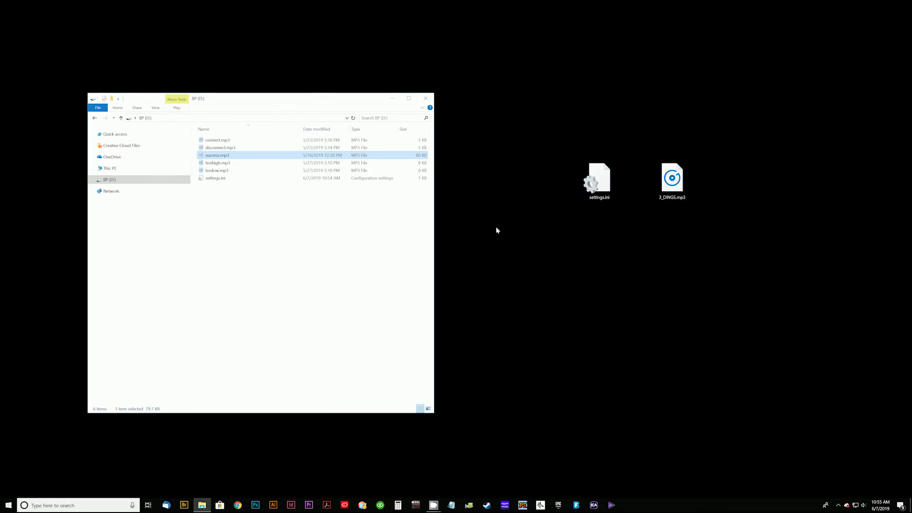
- Rename the desktop file 3_DINGS.mp3 as success.mp3
{"action": "left_click", "coordinate": [673, 187]}
{"action": "left_click", "coordinate": [670, 198]}
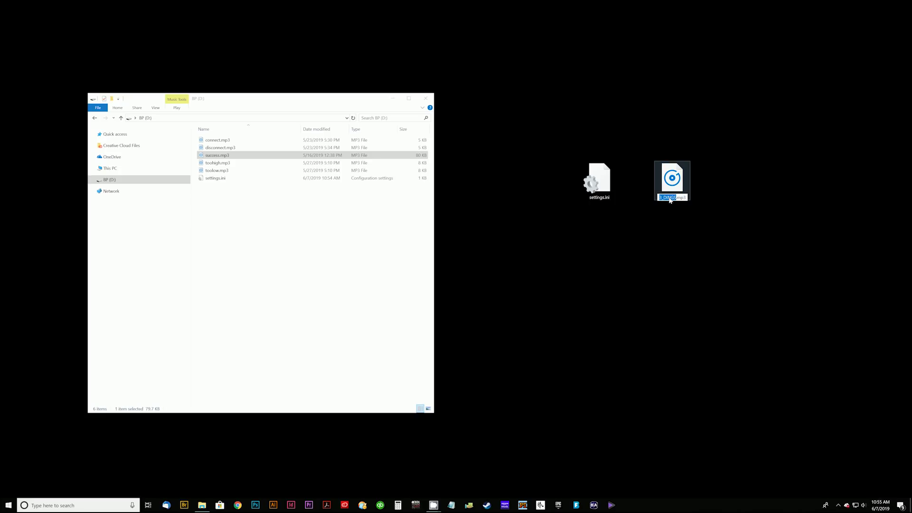
{"action": "type", "text": "success"}
{"action": "key", "text": "Return"}
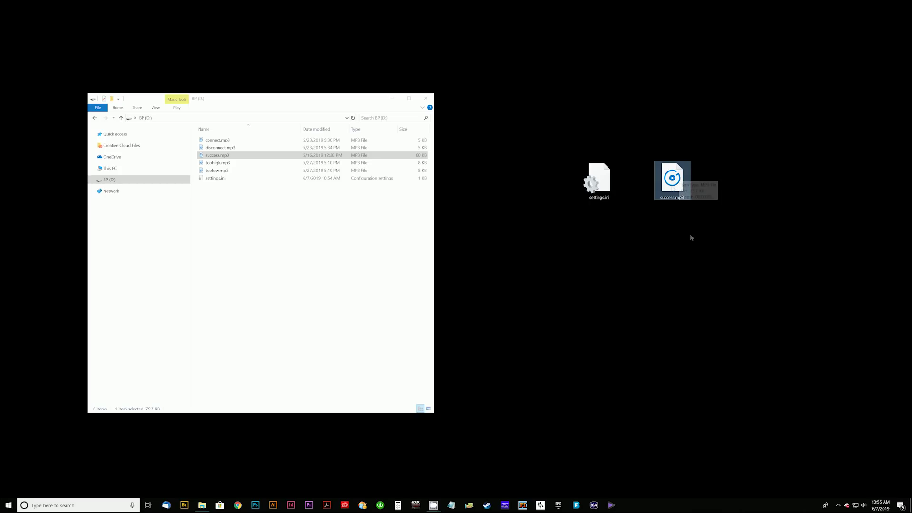
- Copy success.mp3 from the desktop to the BP (D:) drive, replacing the existing file, and eject the drive
{"action": "mouse_move", "coordinate": [674, 186]}
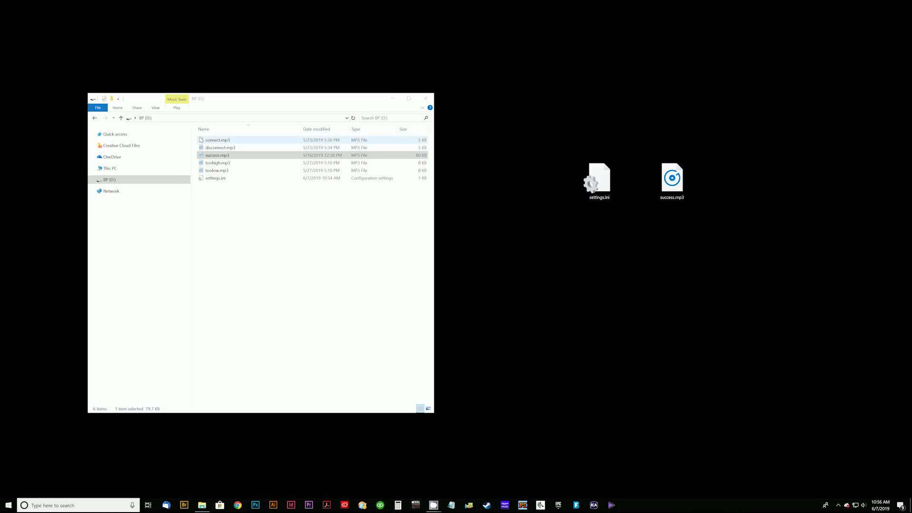
{"action": "left_click_drag", "start_coordinate": [664, 198], "coordinate": [283, 183]}
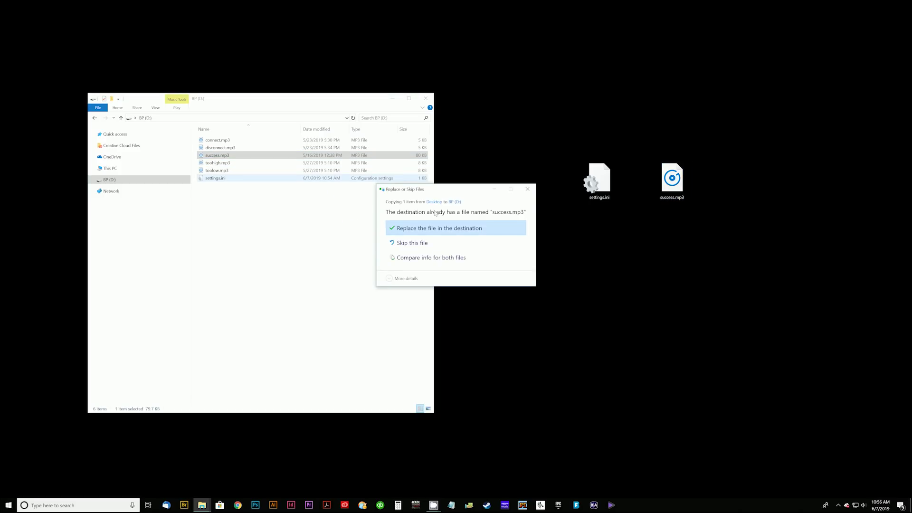
{"action": "left_click", "coordinate": [428, 231]}
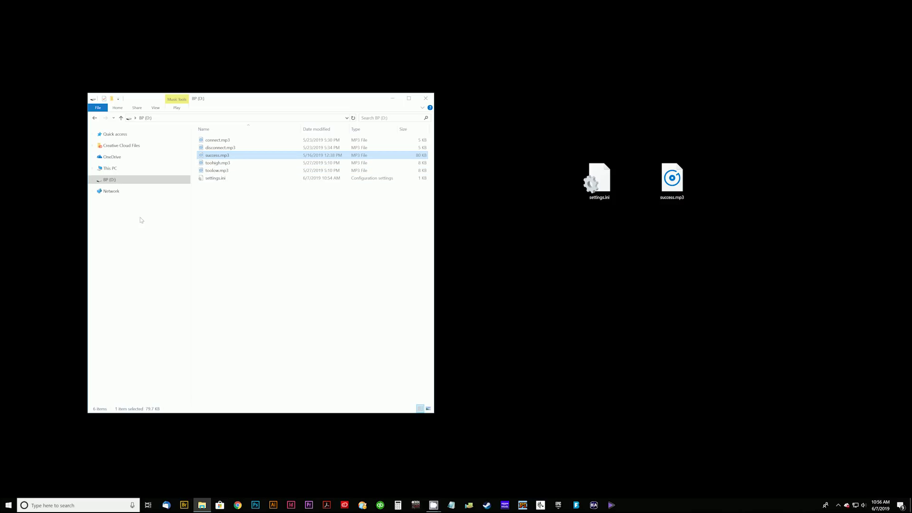
{"action": "right_click", "coordinate": [121, 182]}
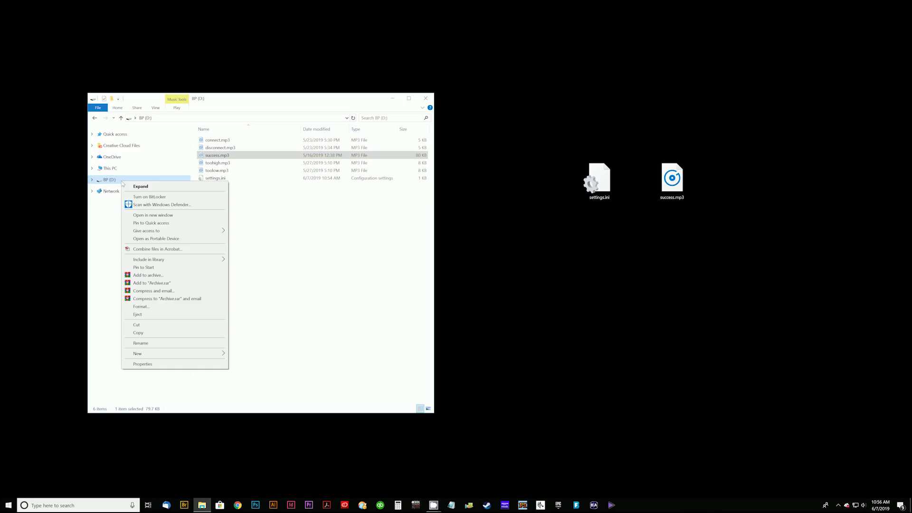
{"action": "left_click", "coordinate": [137, 314]}
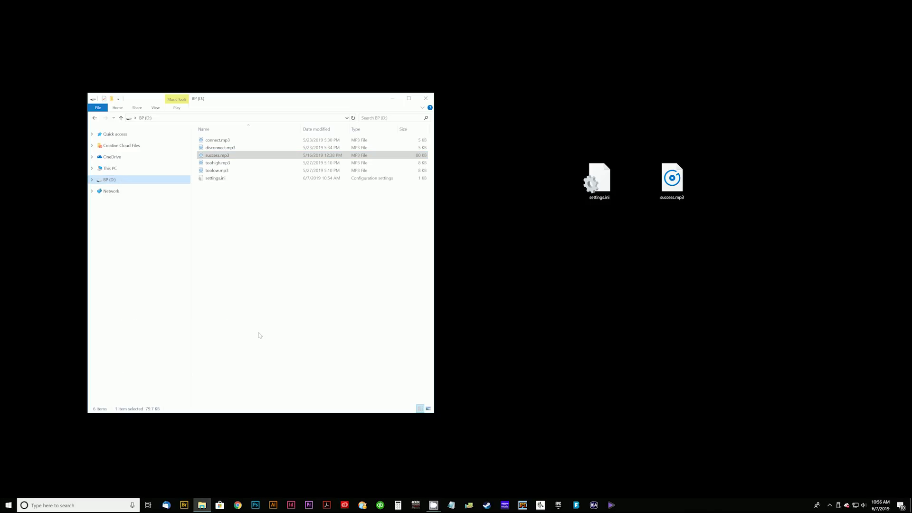